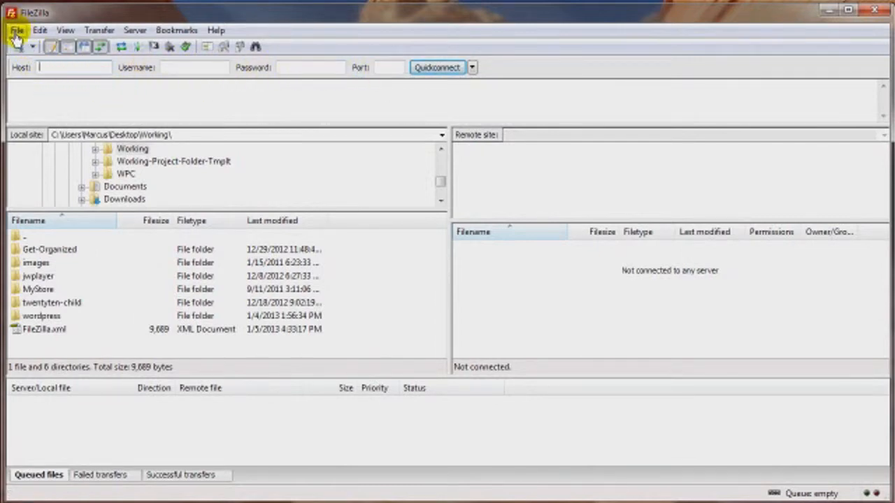
# Step: Open the Site Manager and connect to the saved demo site
pyautogui.click(16, 31)
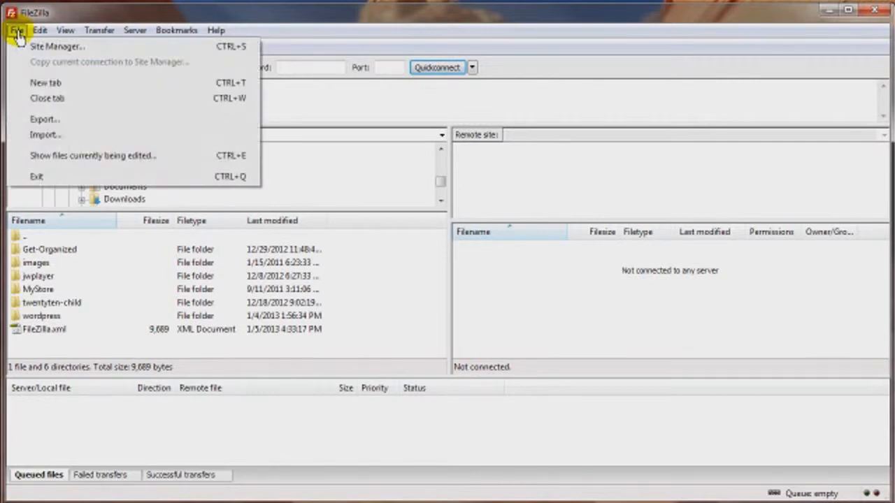
pyautogui.click(72, 49)
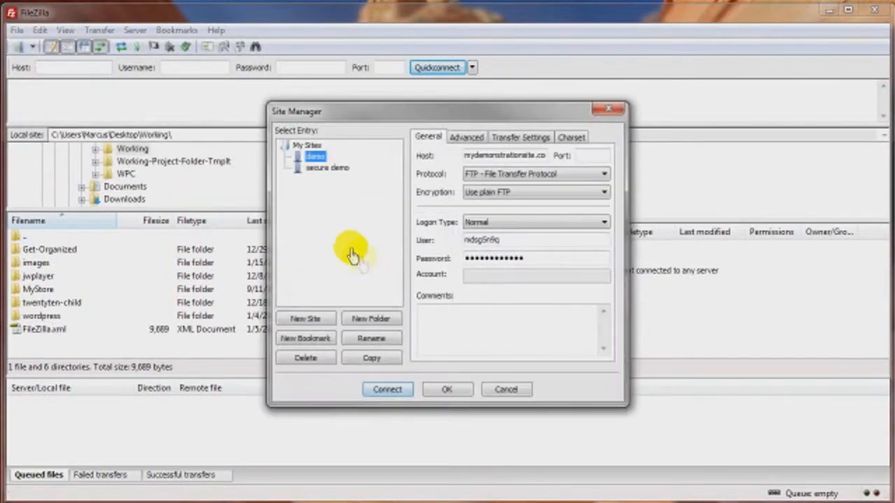
pyautogui.click(318, 169)
pyautogui.click(313, 157)
pyautogui.click(381, 389)
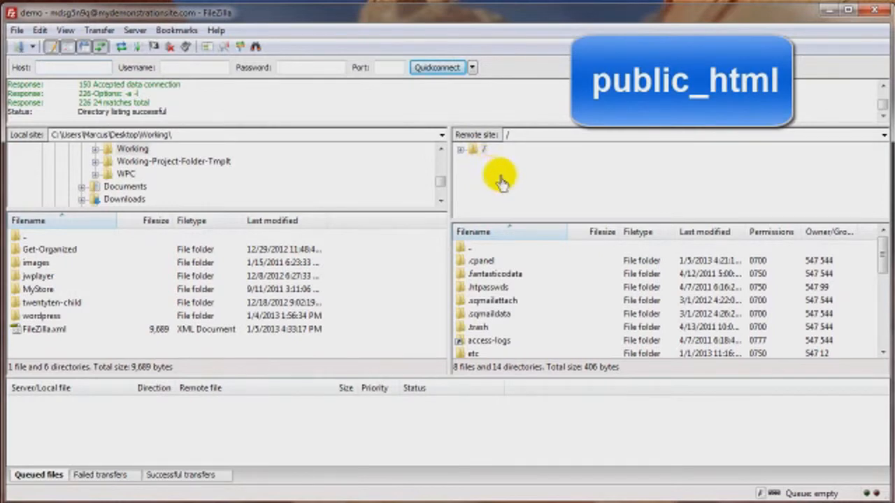
# Step: Expand the remote root directory tree and open the public_html folder
pyautogui.moveTo(883, 269); pyautogui.dragTo(881, 295)
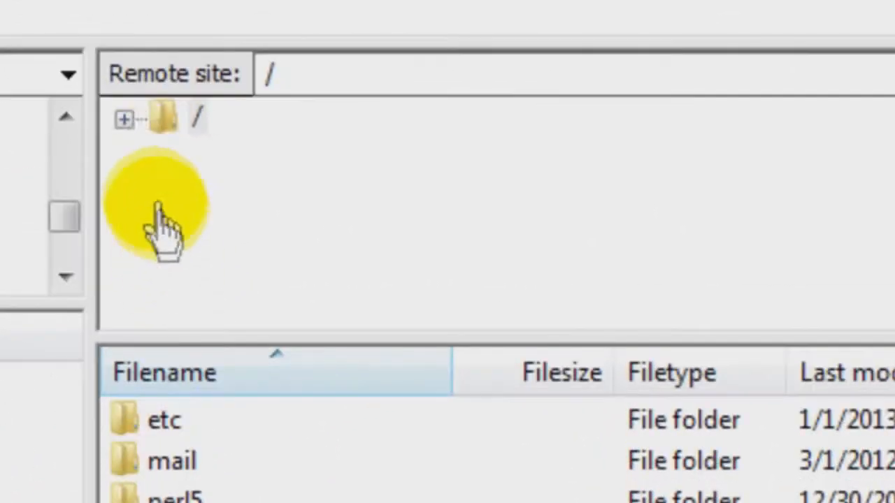
pyautogui.click(123, 120)
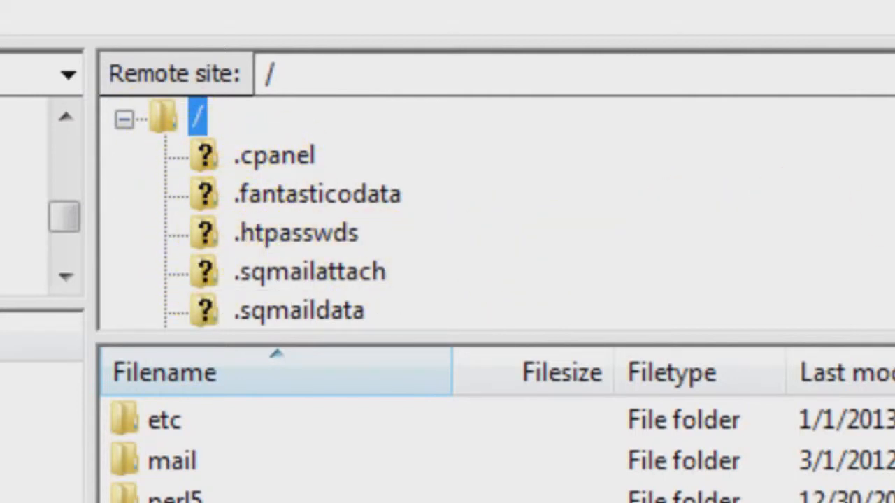
pyautogui.scroll(-3, 318, 213)
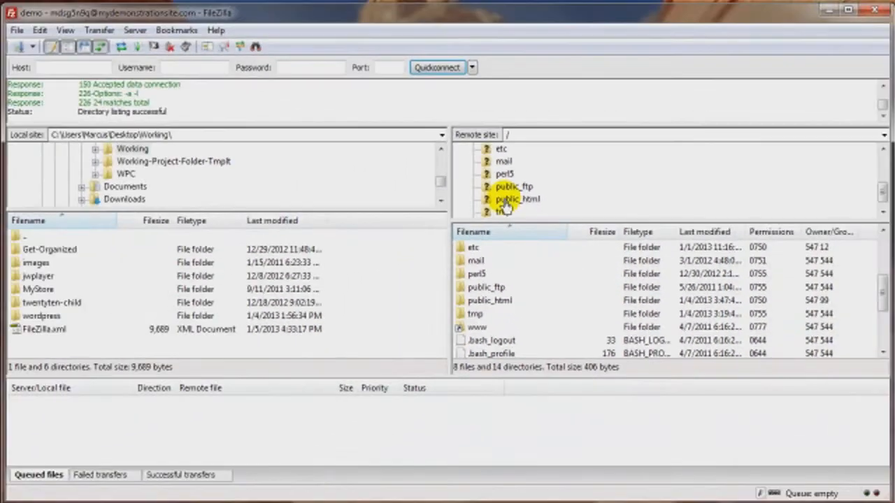
pyautogui.click(329, 256)
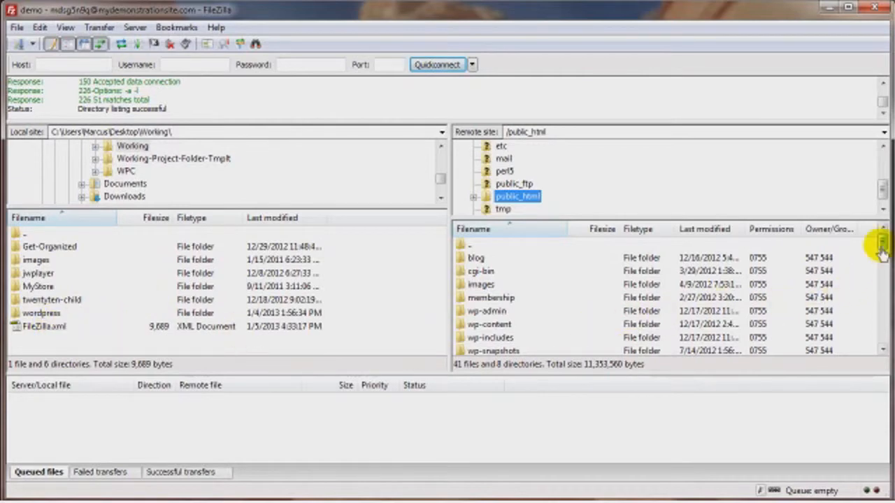
# Step: Upload FileZilla.xml from the local Working folder to the remote public_html folder
pyautogui.moveTo(882, 248); pyautogui.dragTo(886, 276)
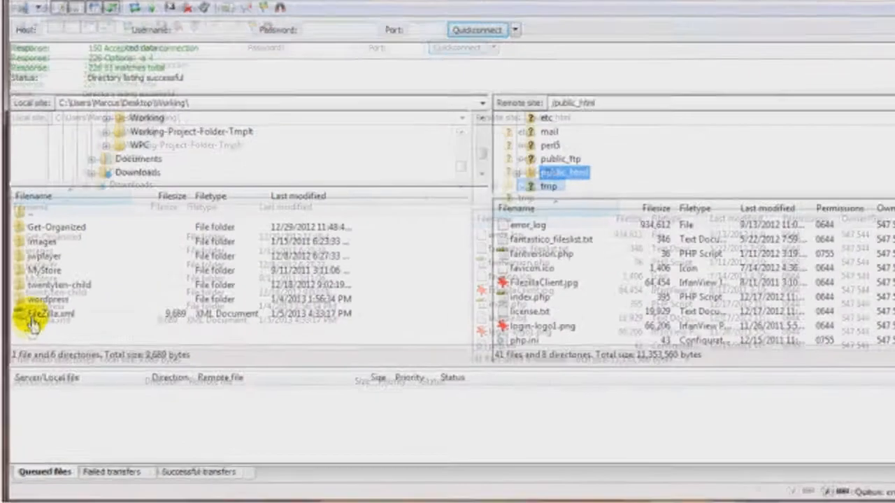
pyautogui.rightClick(23, 335)
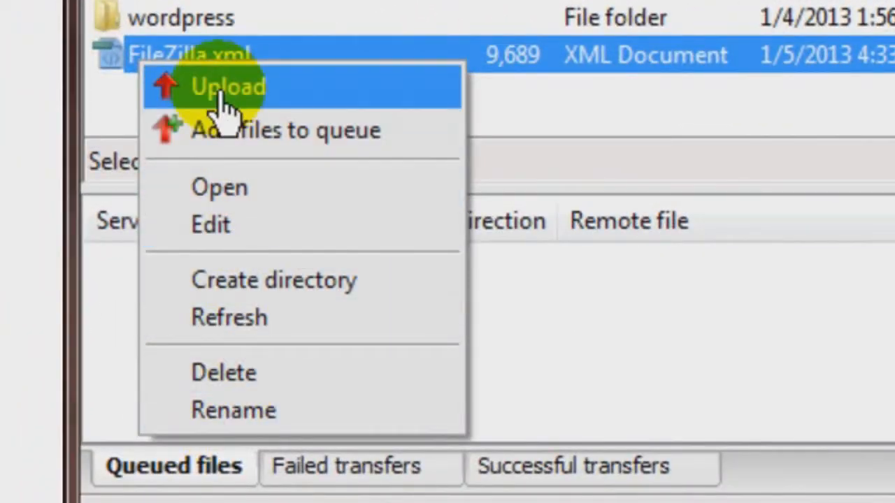
pyautogui.click(213, 97)
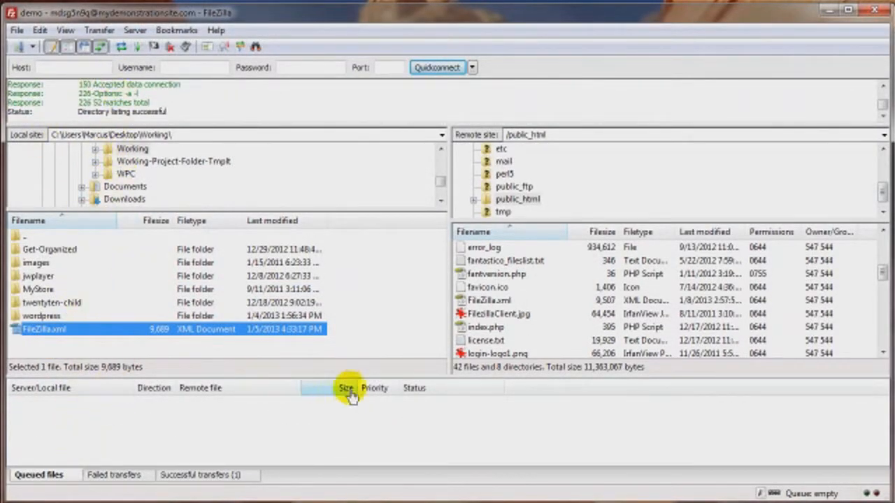
# Step: Delete FileZilla.xml from the remote public_html folder and confirm the deletion
pyautogui.click(498, 300)
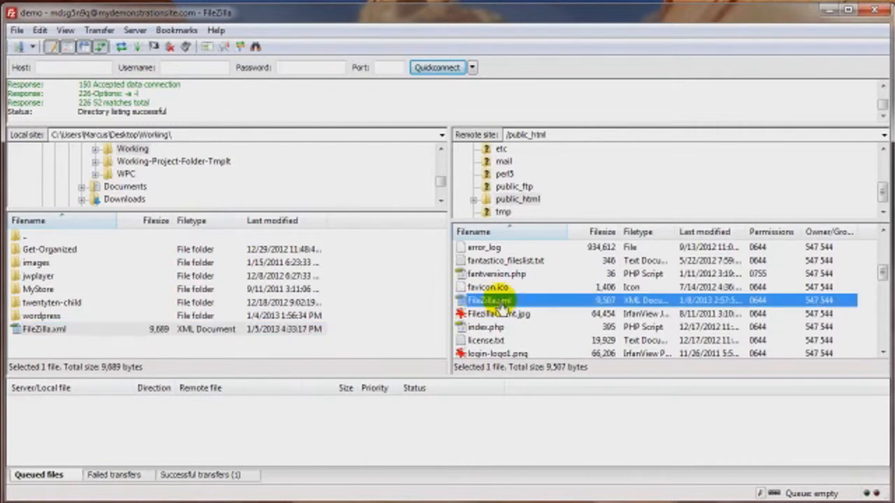
pyautogui.rightClick(500, 304)
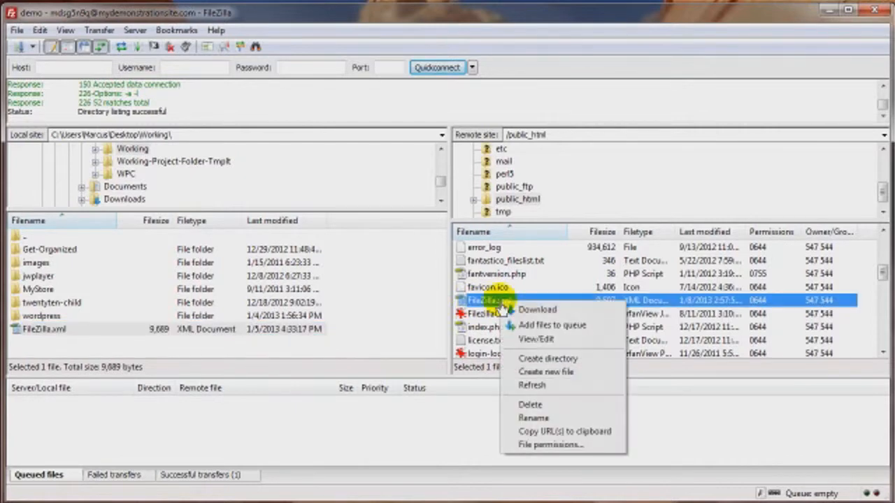
pyautogui.click(529, 407)
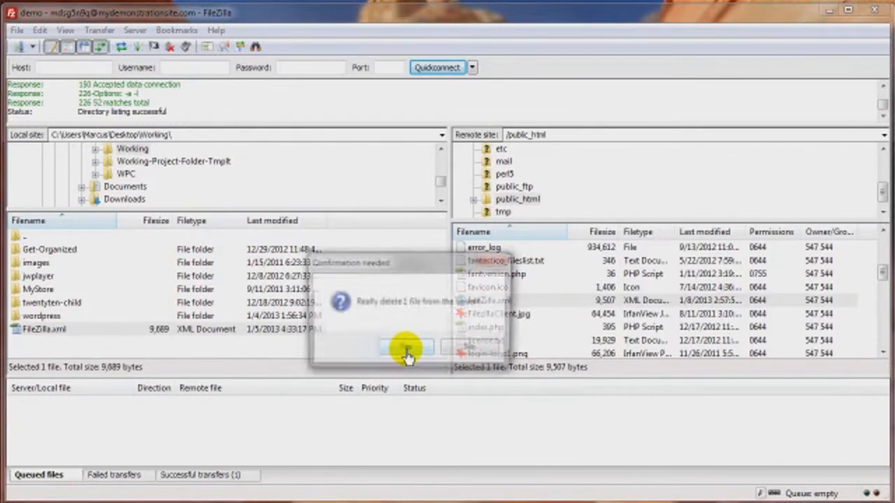
pyautogui.click(399, 349)
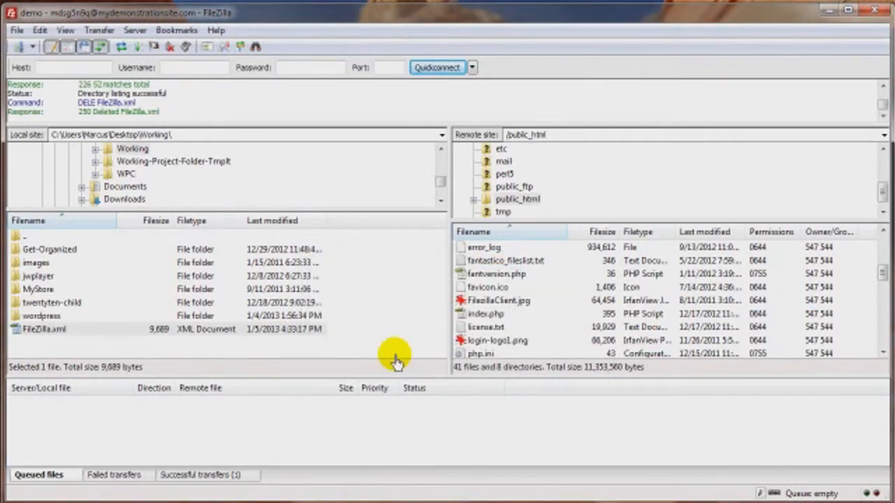
# Step: Upload the local FileZilla.xml again by dragging it into the remote public_html file list
pyautogui.click(39, 344)
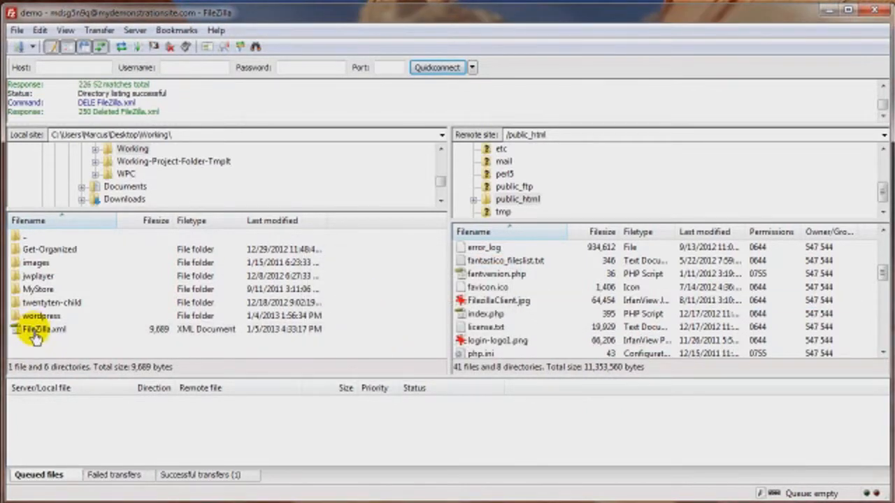
pyautogui.click(35, 334)
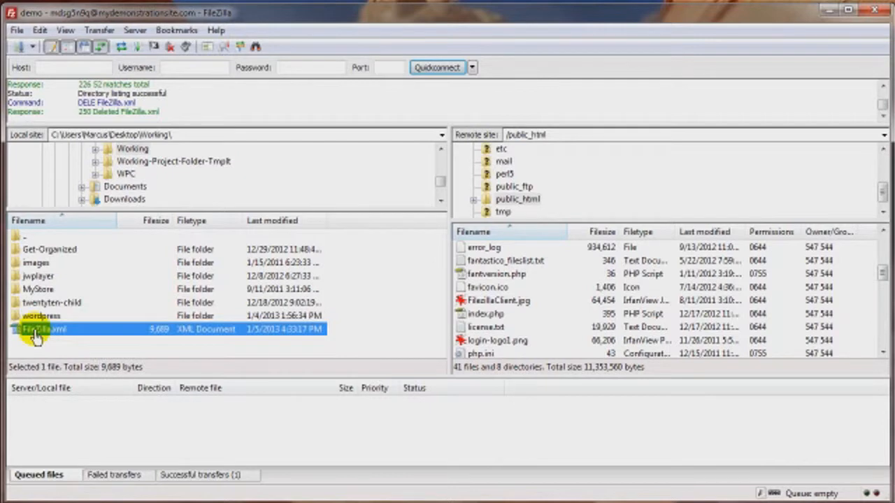
pyautogui.moveTo(35, 334); pyautogui.dragTo(552, 333)
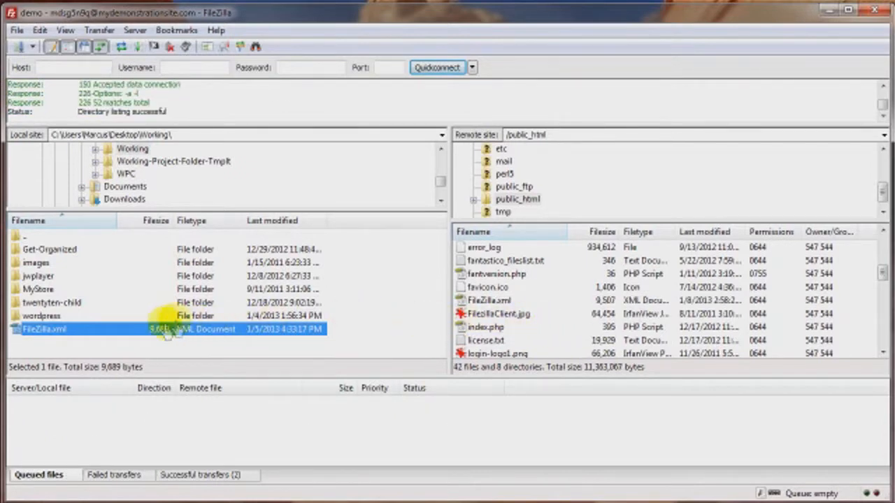
# Step: Select the local range from MyStore to FileZilla.xml, then narrow the selection to twentyten-child
pyautogui.click(32, 290)
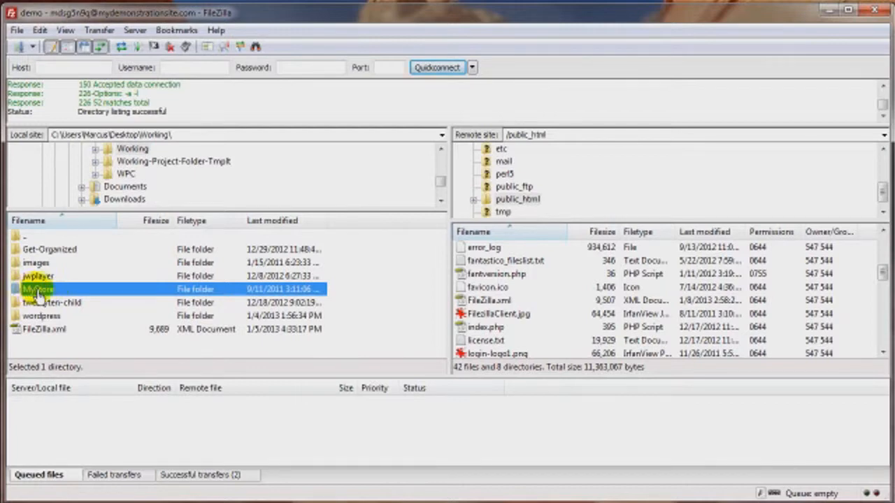
pyautogui.keyDown('shift'); pyautogui.click(35, 330); pyautogui.keyUp('shift')
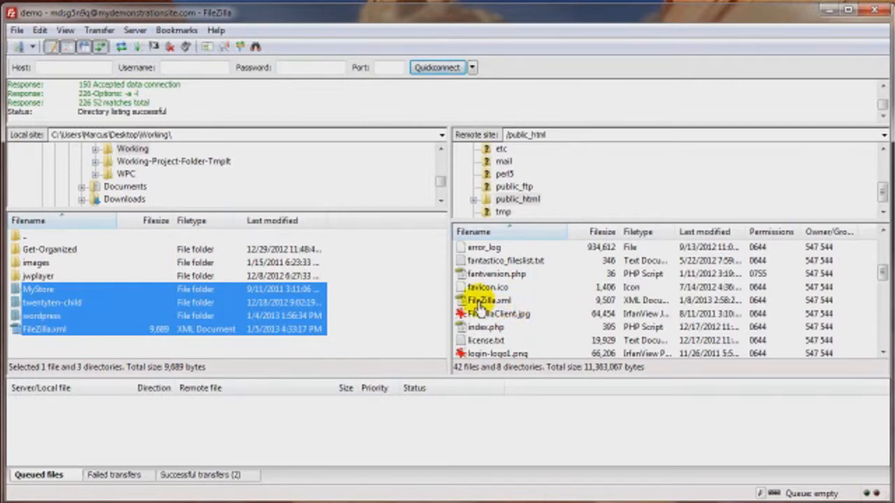
pyautogui.click(199, 303)
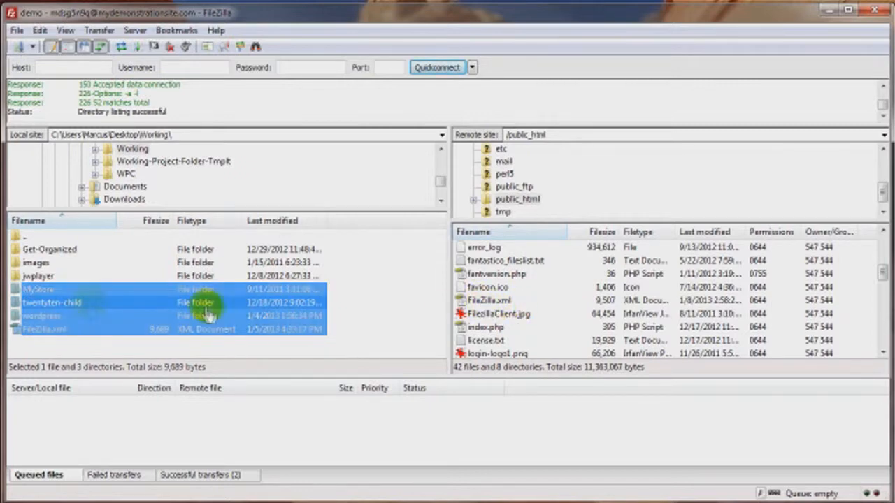
pyautogui.click(54, 305)
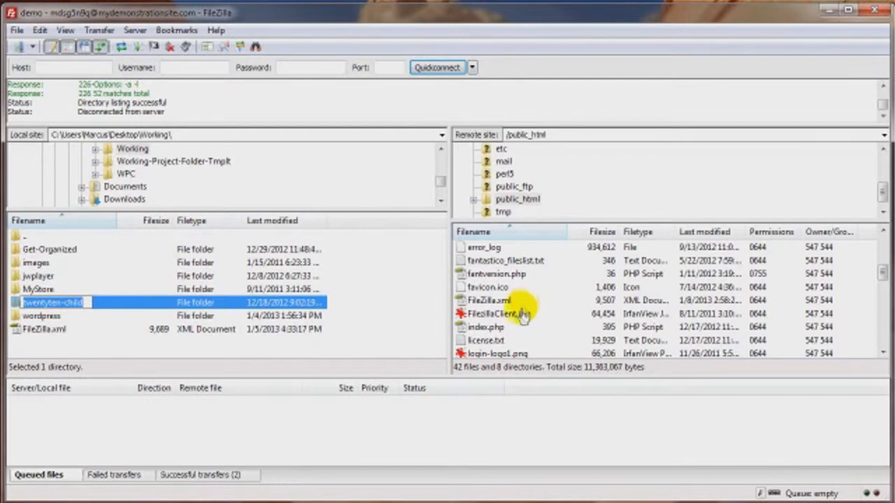
pyautogui.click(81, 340)
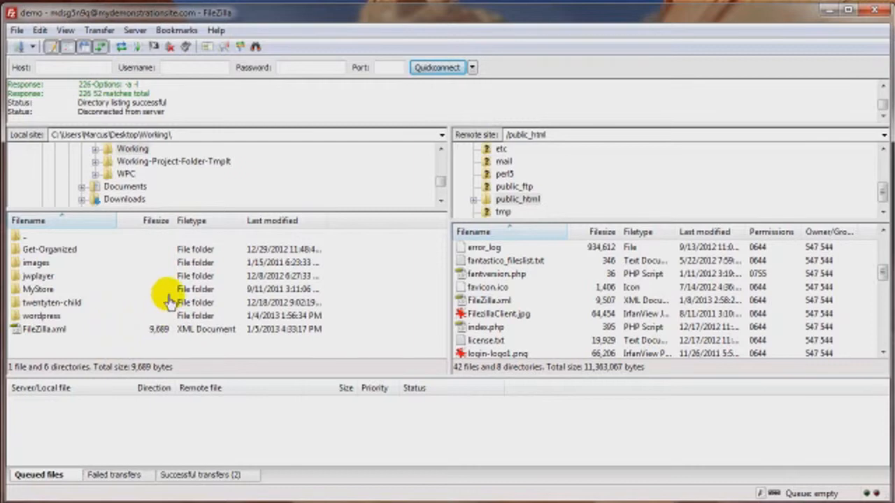
# Step: Delete the local FileZilla.xml file to the Recycle Bin
pyautogui.click(37, 335)
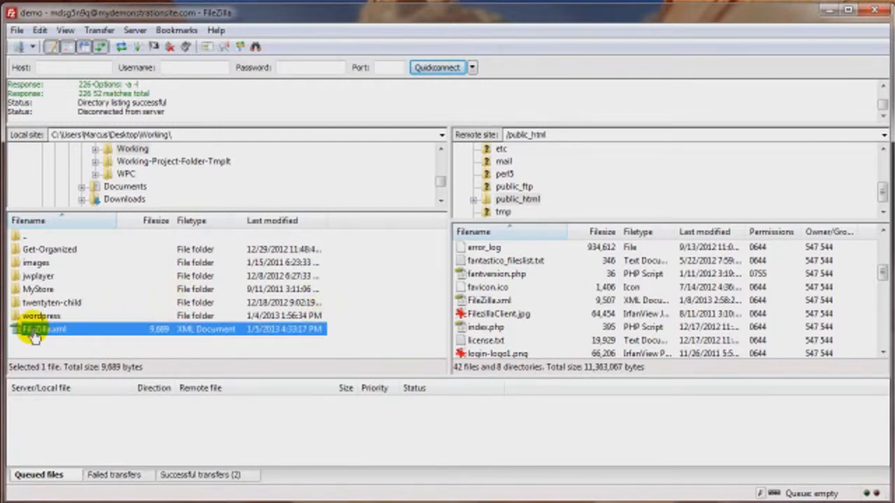
pyautogui.press('Delete')
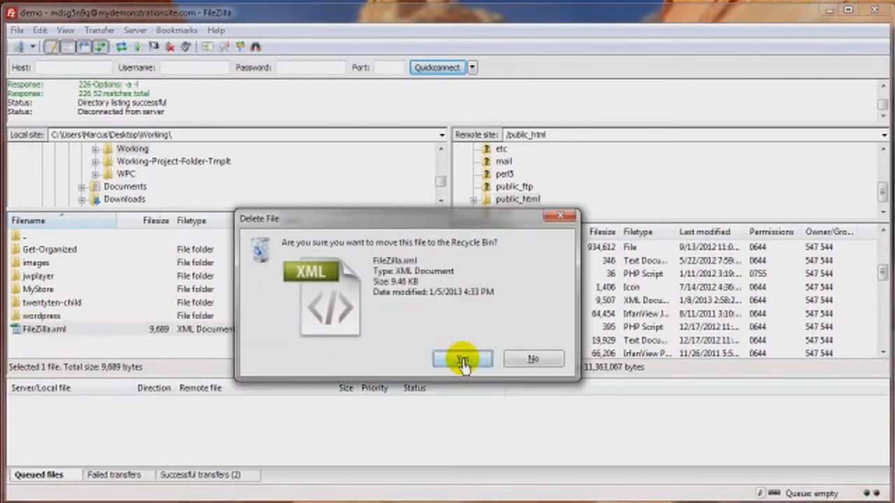
pyautogui.click(463, 360)
# Step: Download FileZilla.xml from public_html into the local Working folder
pyautogui.click(586, 307)
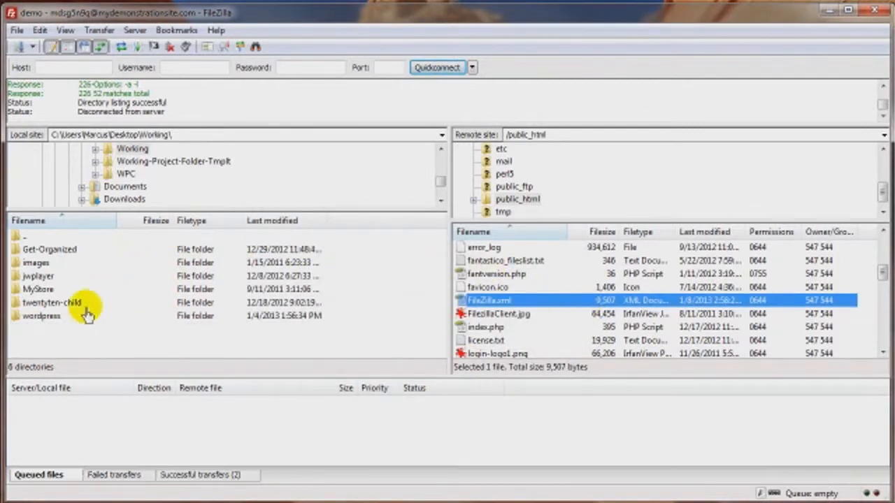
pyautogui.rightClick(495, 308)
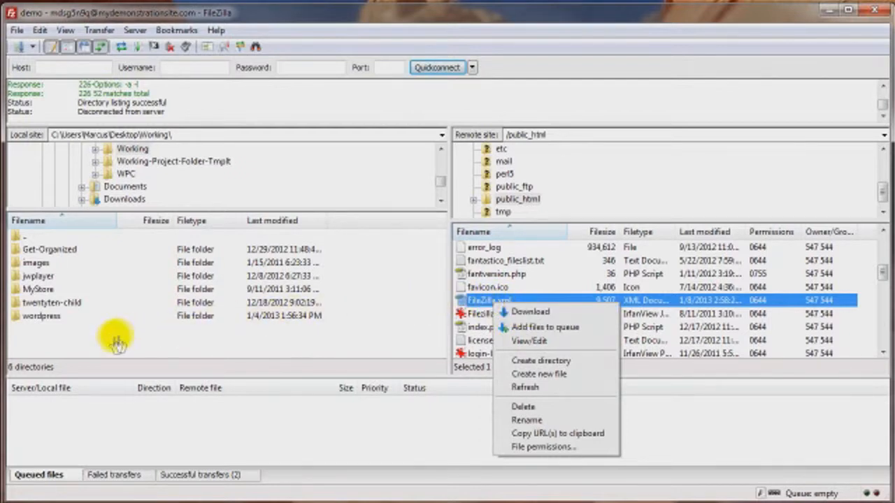
pyautogui.click(520, 315)
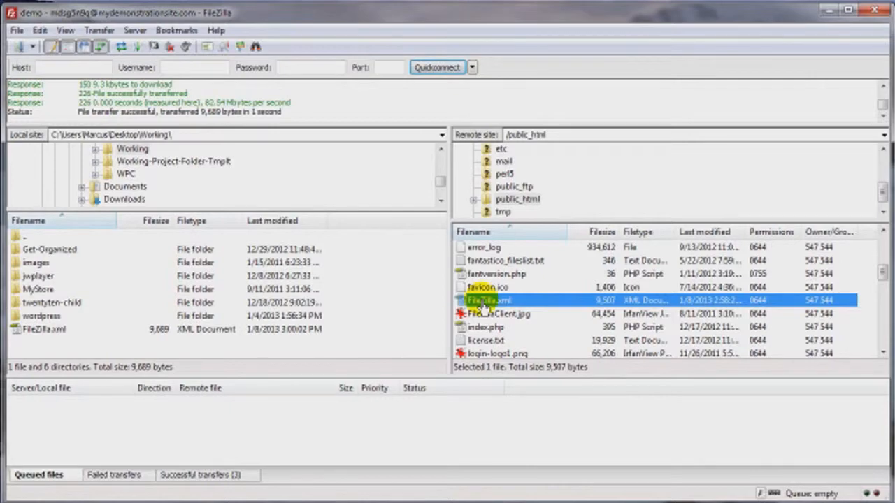
# Step: Drag the remote FileZilla.xml onto the local folder again and cancel the existing-file prompt
pyautogui.moveTo(478, 308); pyautogui.dragTo(349, 324)
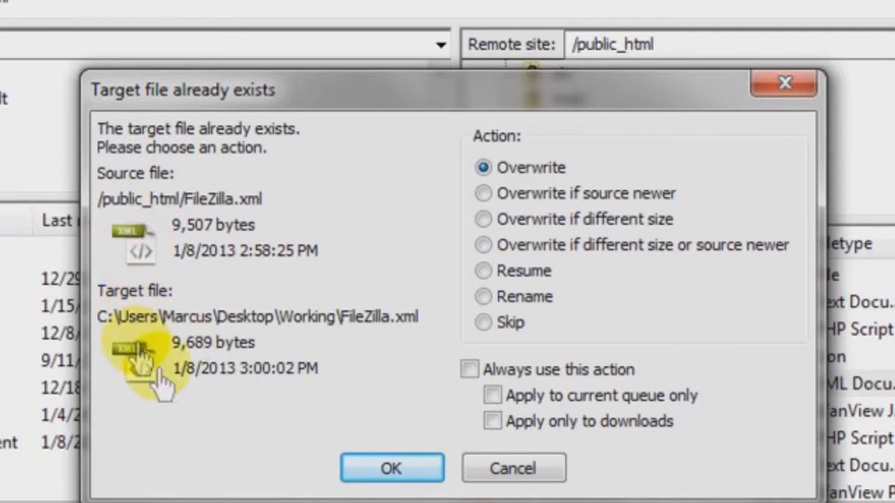
pyautogui.click(507, 472)
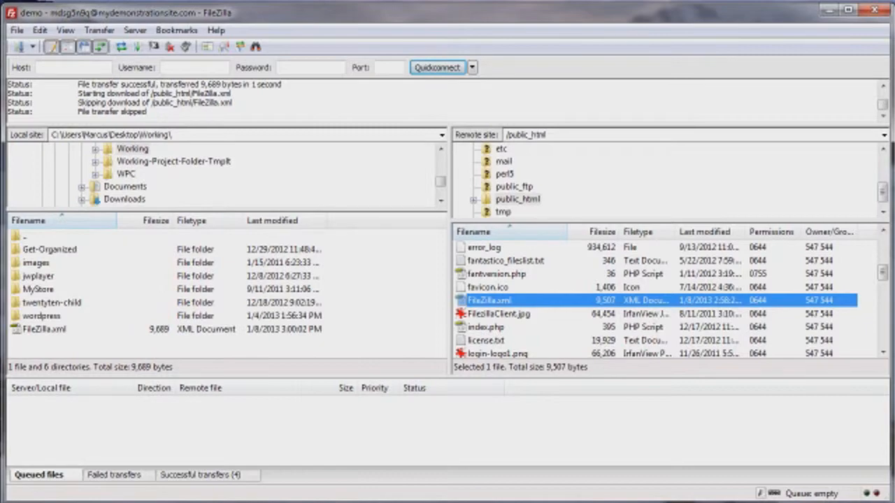
# Step: Upload the Site-Name-02 folder by dragging it from a Windows Explorer window into public_html
pyautogui.moveTo(2, 91); pyautogui.dragTo(244, 28)
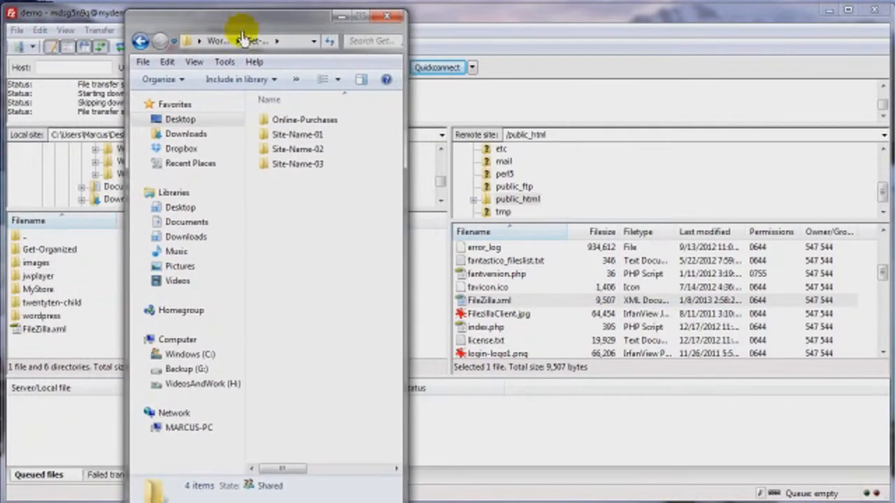
pyautogui.click(281, 158)
pyautogui.moveTo(281, 158); pyautogui.dragTo(565, 336)
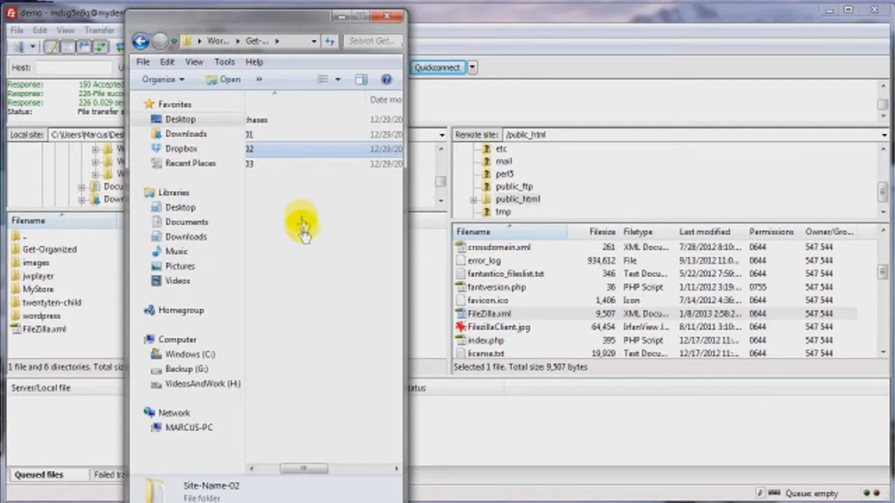
pyautogui.moveTo(302, 473); pyautogui.dragTo(260, 469)
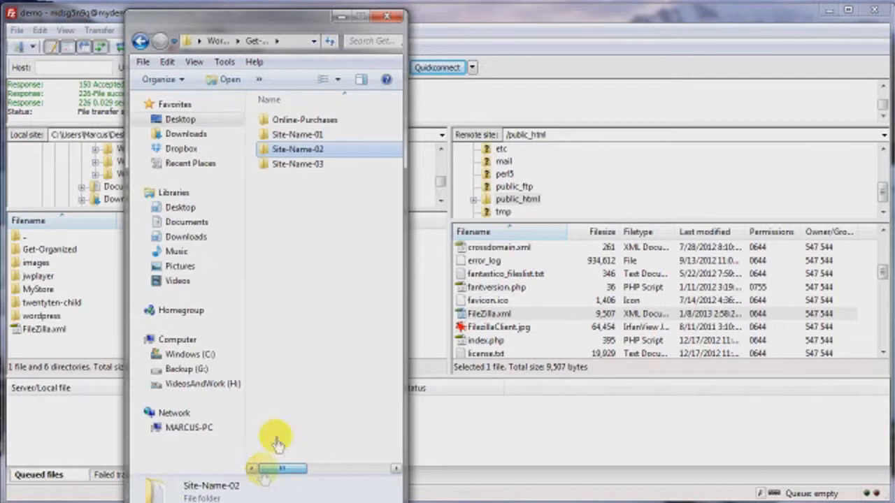
# Step: Open the uploaded Site-Name-02 folder on the remote server
pyautogui.moveTo(885, 279); pyautogui.dragTo(884, 255)
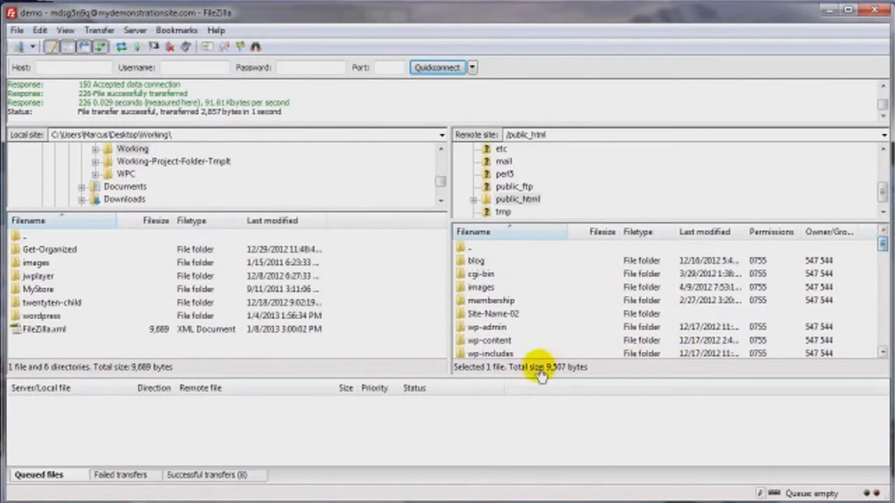
pyautogui.click(493, 316)
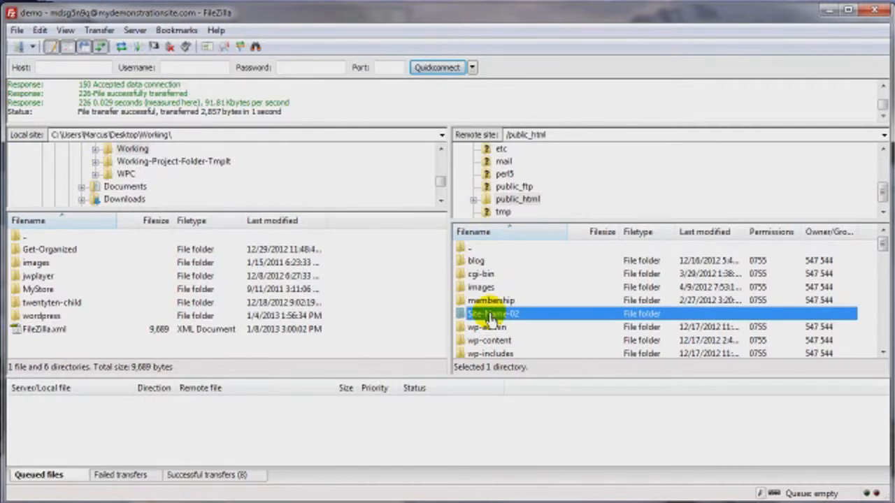
pyautogui.doubleClick(491, 316)
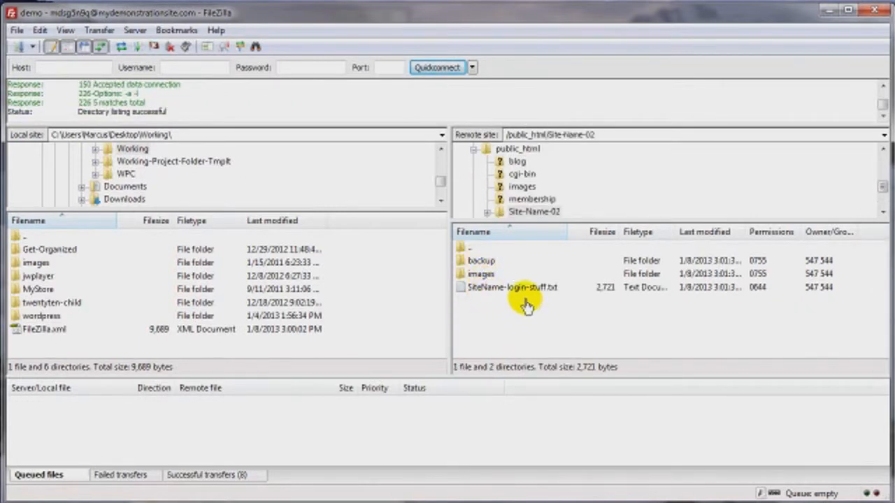
# Step: Enter the backup directory inside Site-Name-02
pyautogui.rightClick(471, 260)
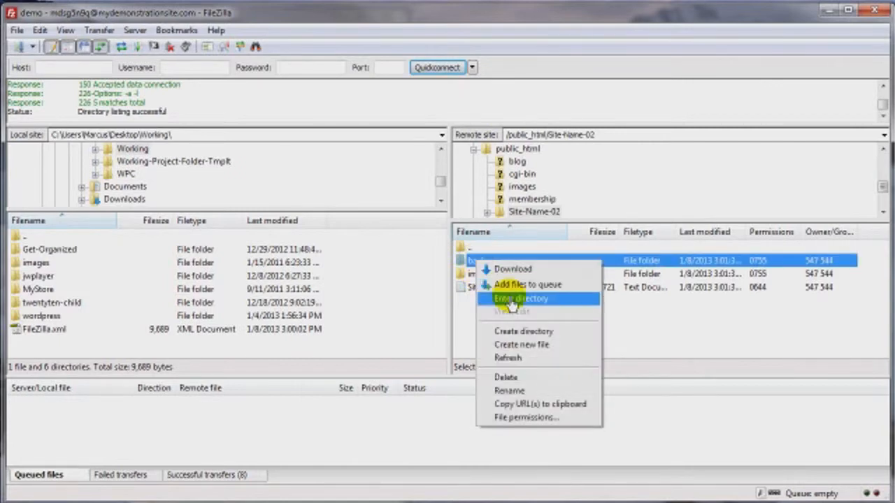
pyautogui.click(525, 303)
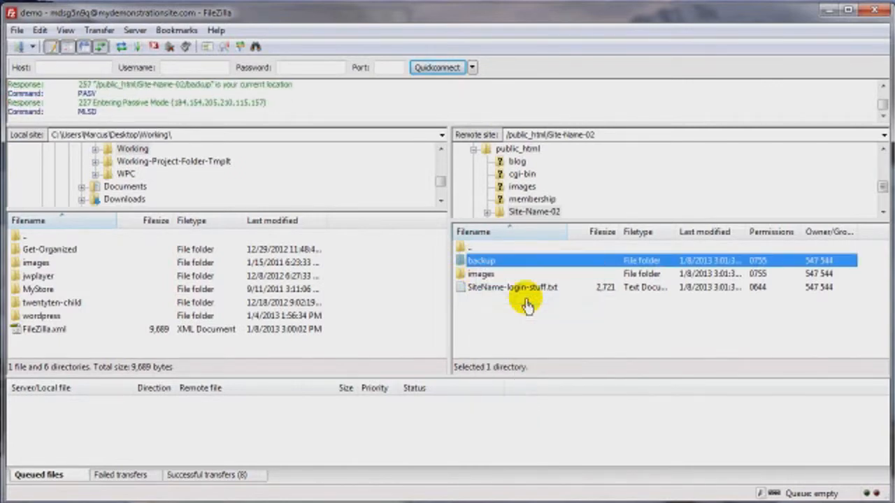